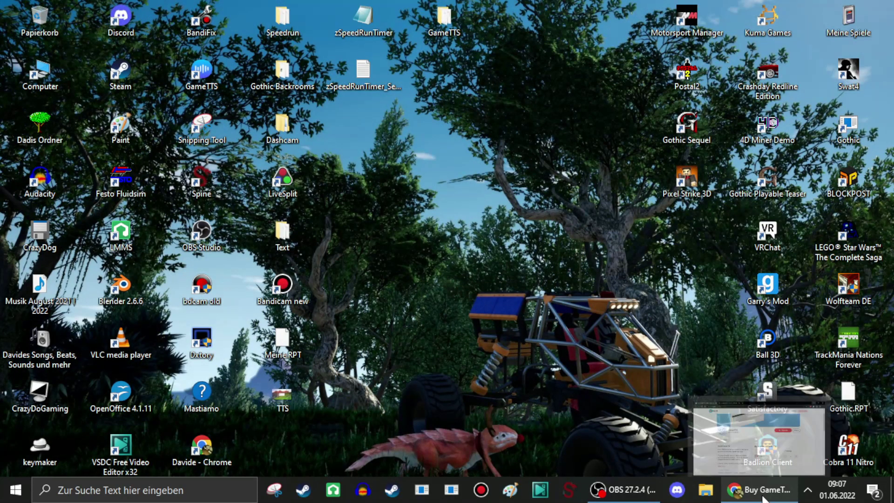
Step: Switch to Chrome and follow the bit.ly link on the GameTTS Ko-fi page to the forum release thread
{"action": "left_click", "coordinate": [764, 499]}
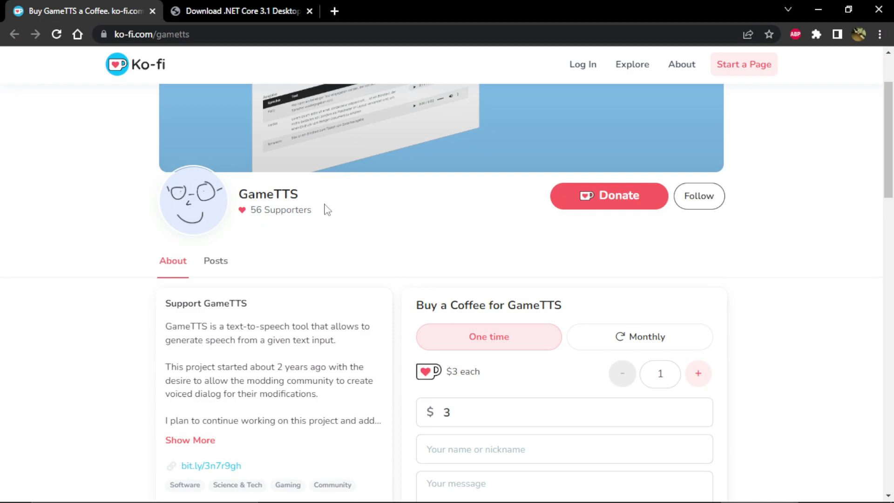
{"action": "scroll", "coordinate": [358, 229], "scroll_direction": "down", "scroll_amount": 2}
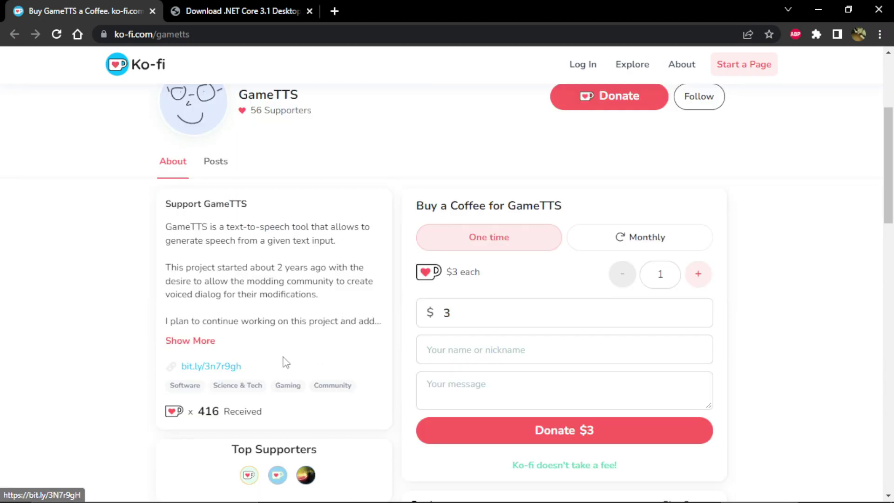
{"action": "left_click", "coordinate": [220, 365]}
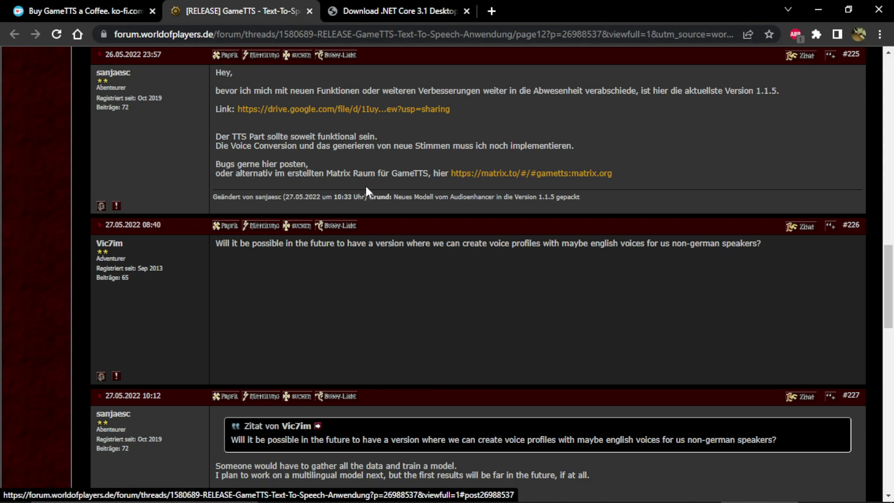
Step: Open the Google Drive link in the forum post about version 1.1.5 and download the GameTTS installer
{"action": "scroll", "coordinate": [370, 196], "scroll_direction": "up", "scroll_amount": 1}
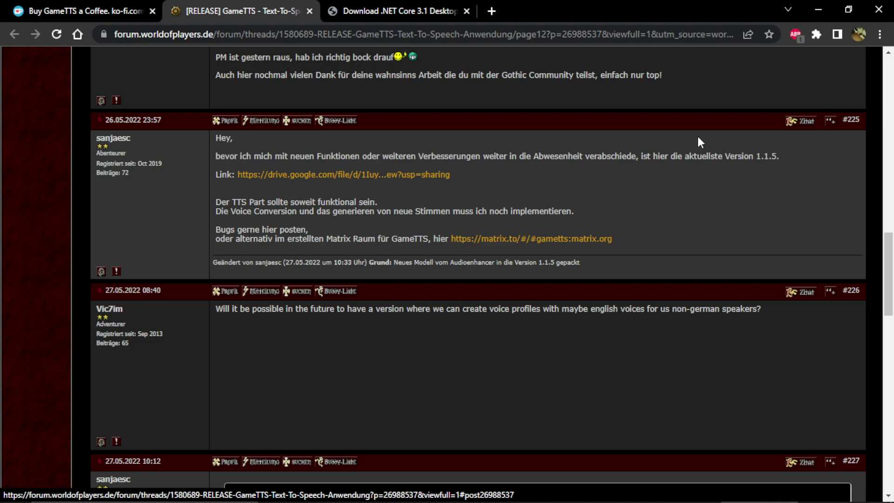
{"action": "left_click", "coordinate": [299, 177]}
{"action": "left_click", "coordinate": [454, 276]}
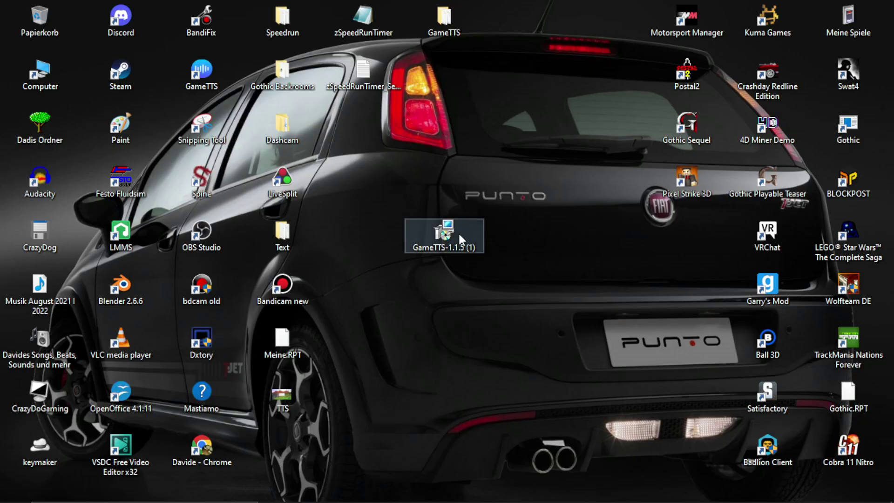
Step: Run the GameTTS-1.1.5 installer from the desktop past the SmartScreen block, and cancel its setup wizard
{"action": "left_click", "coordinate": [455, 231]}
{"action": "double_click", "coordinate": [454, 231]}
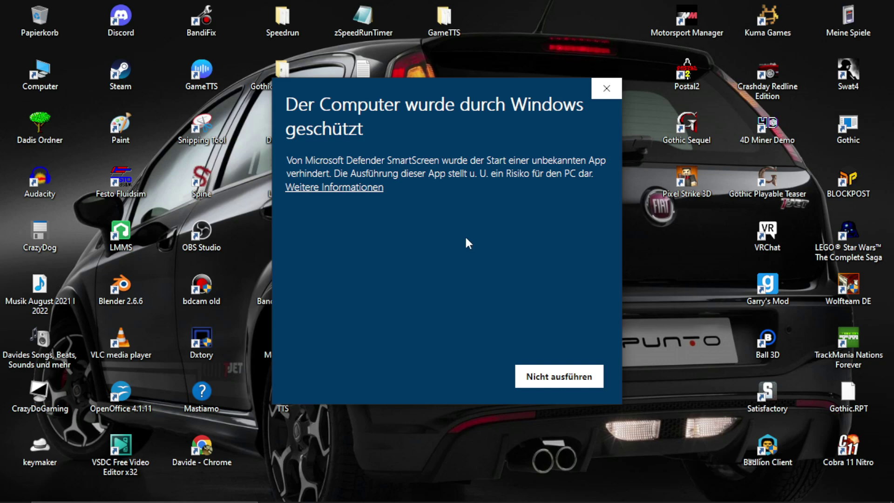
{"action": "left_click", "coordinate": [359, 188]}
{"action": "left_click", "coordinate": [450, 375]}
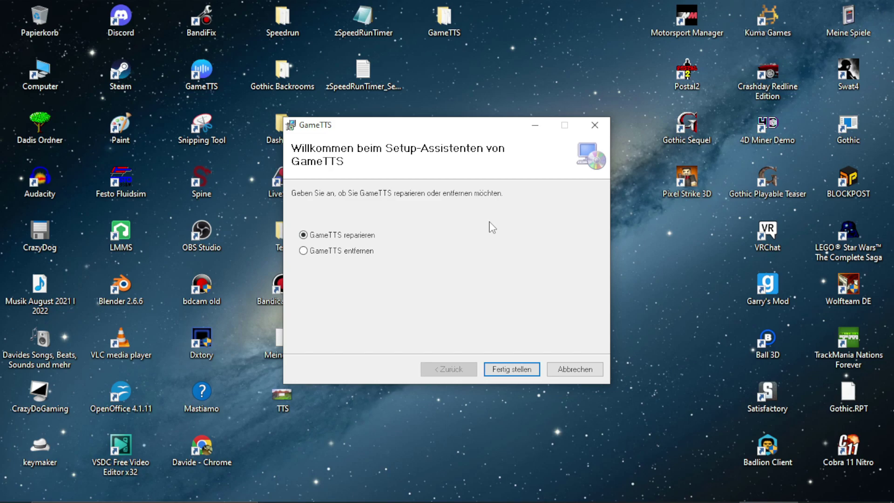
{"action": "left_click", "coordinate": [596, 131]}
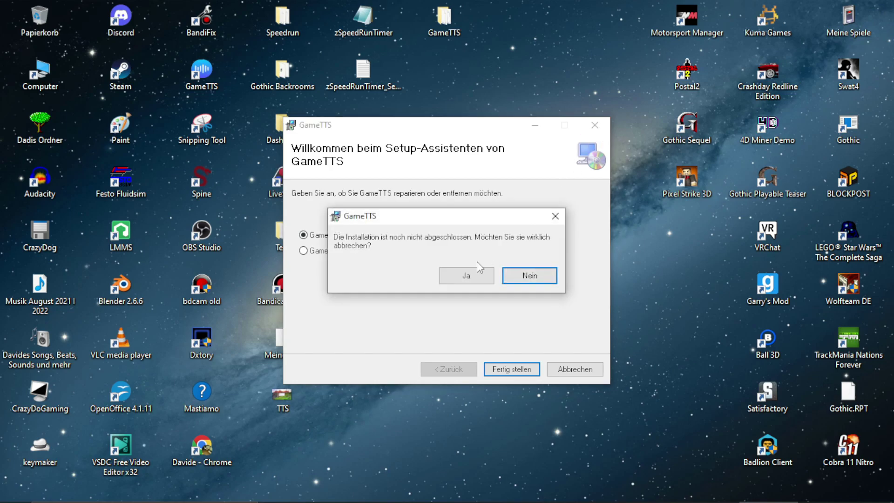
{"action": "left_click", "coordinate": [469, 274]}
{"action": "left_click", "coordinate": [510, 365]}
Step: Move the GameTTS shortcut on the desktop to the spot directly above the GameTTS-1.1.5 installer
{"action": "left_click_drag", "start_coordinate": [208, 94], "coordinate": [460, 219]}
{"action": "left_click", "coordinate": [535, 231]}
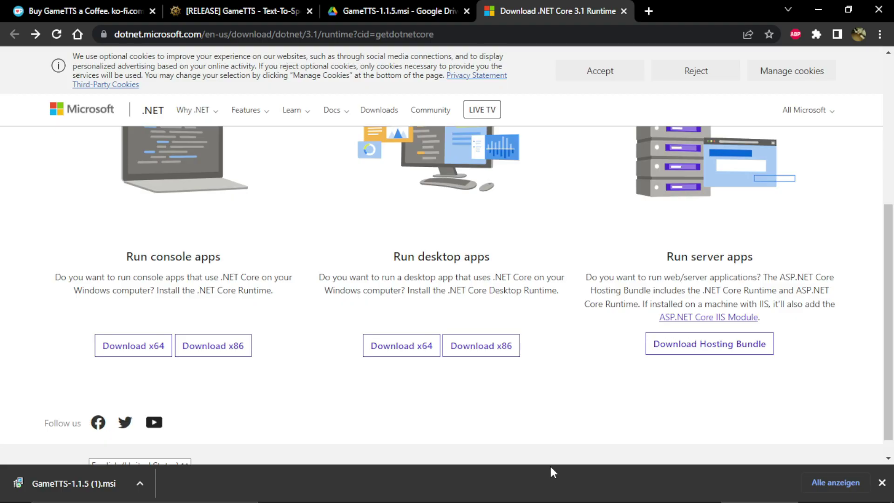
Step: Download the x64 .NET Core 3.1 runtime for desktop apps from the Microsoft page
{"action": "scroll", "coordinate": [554, 213], "scroll_direction": "up", "scroll_amount": 3}
{"action": "scroll", "coordinate": [481, 382], "scroll_direction": "down", "scroll_amount": 3}
{"action": "left_click", "coordinate": [404, 349]}
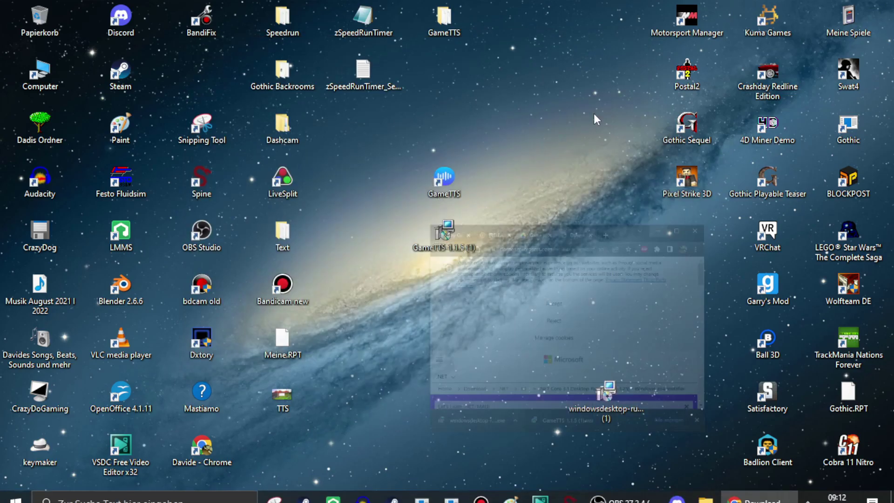
Step: Place the Windows desktop runtime installer beside the GameTTS-1.1.5 installer, then run it and close its setup without changes
{"action": "left_click_drag", "start_coordinate": [605, 394], "coordinate": [524, 239]}
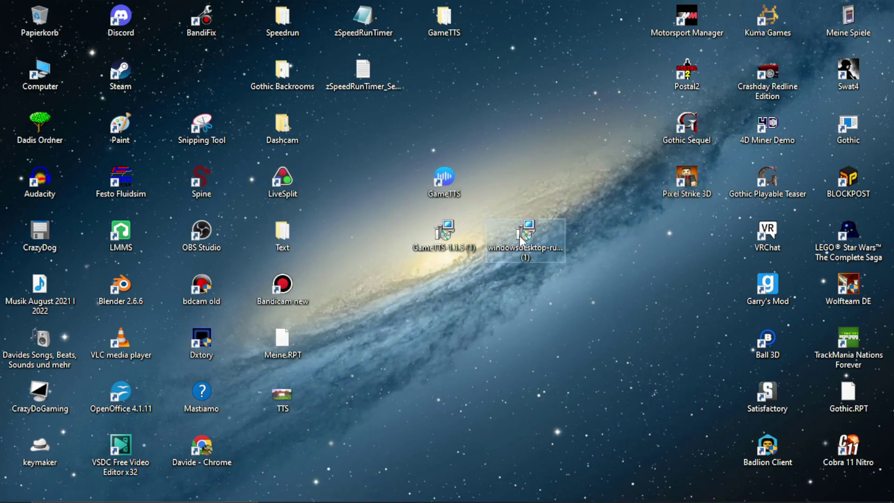
{"action": "double_click", "coordinate": [512, 231]}
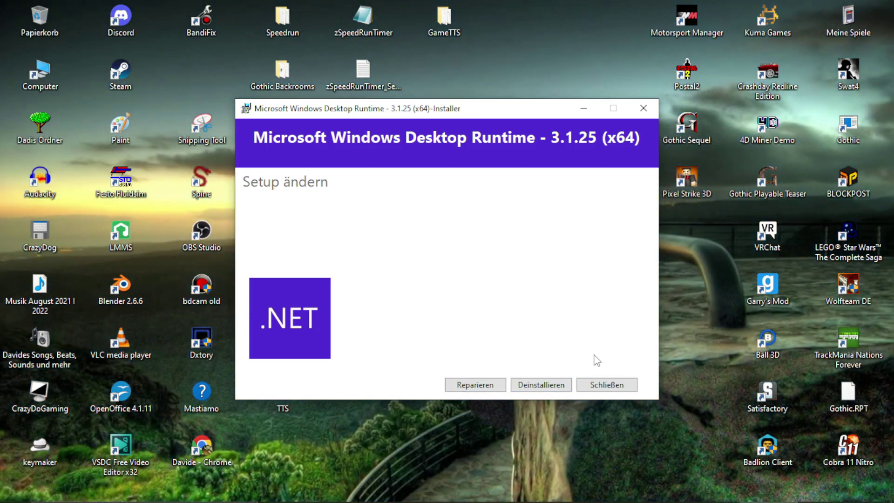
{"action": "left_click", "coordinate": [601, 384]}
{"action": "left_click", "coordinate": [485, 308]}
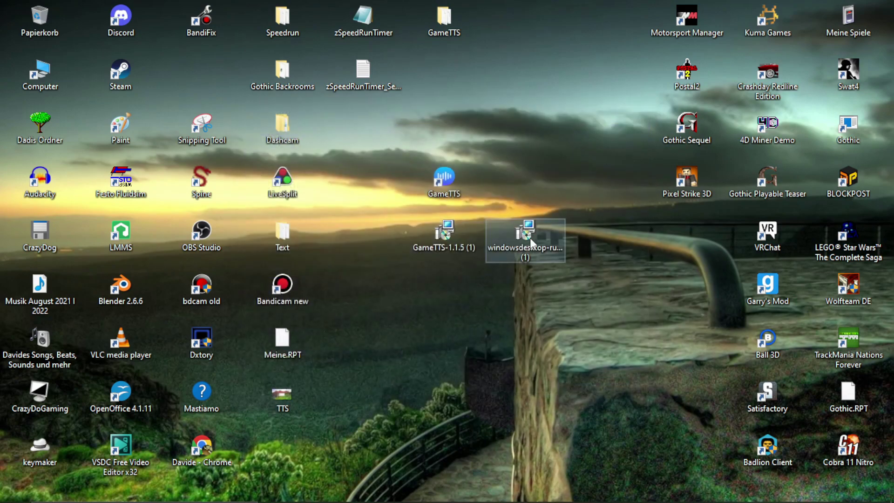
Step: Launch GameTTS from its desktop shortcut
{"action": "left_click_drag", "start_coordinate": [534, 253], "coordinate": [285, 454]}
{"action": "double_click", "coordinate": [435, 184]}
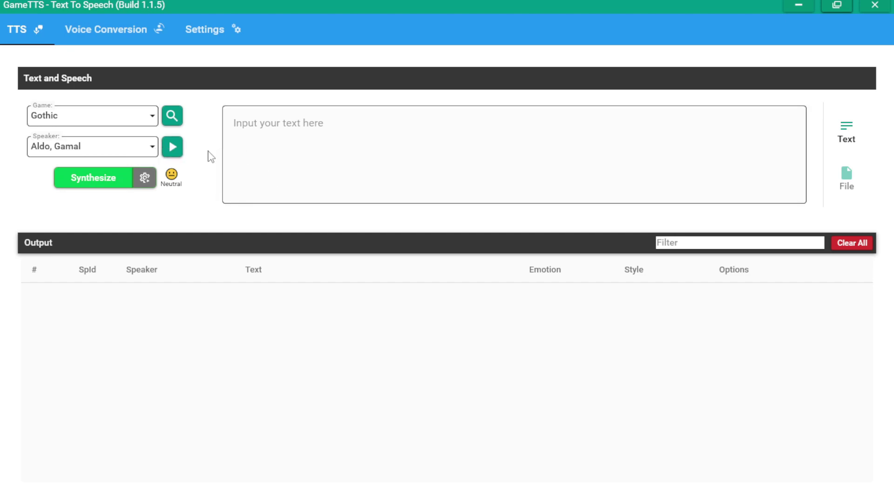
Step: Choose the Gothic speaker "Bloodwyn, Cor Angar" and set the emotion to Anger
{"action": "left_click", "coordinate": [146, 157]}
{"action": "left_click_drag", "start_coordinate": [164, 205], "coordinate": [149, 191]}
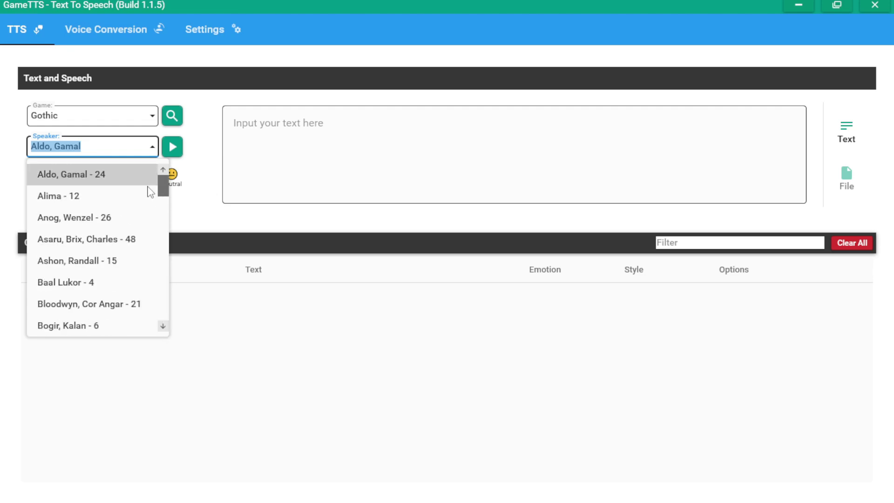
{"action": "left_click", "coordinate": [91, 308]}
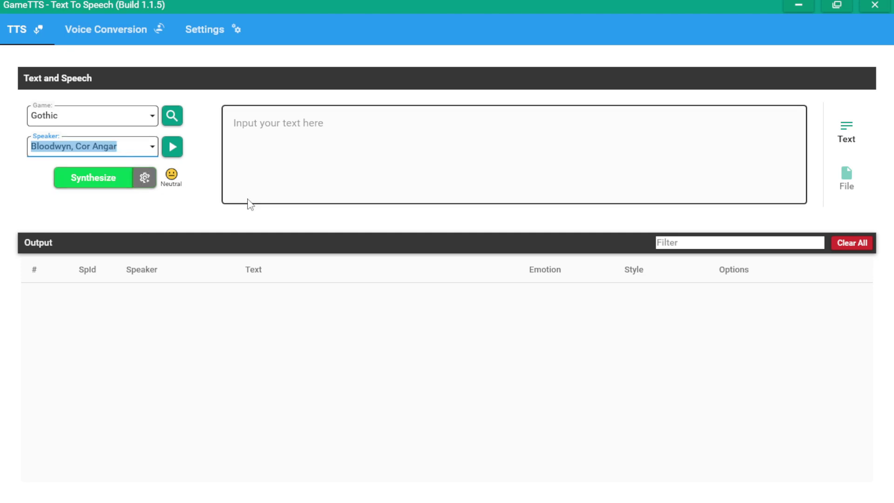
{"action": "left_click", "coordinate": [171, 181]}
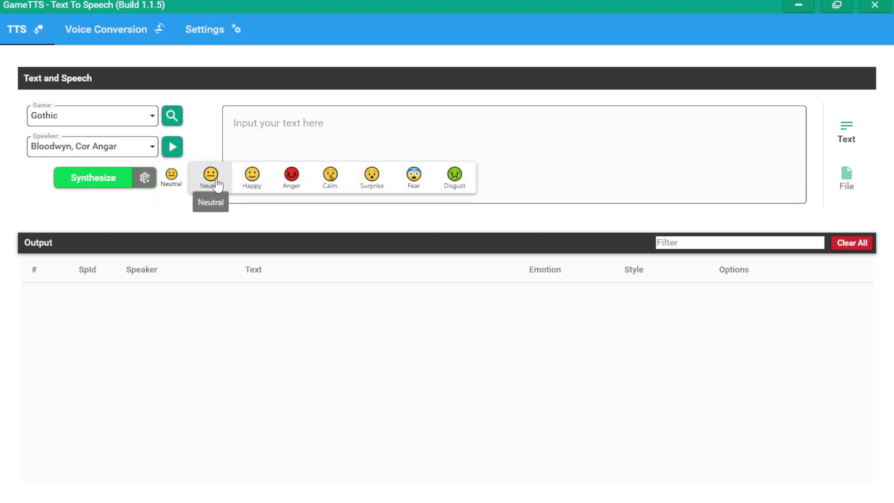
{"action": "left_click", "coordinate": [288, 177]}
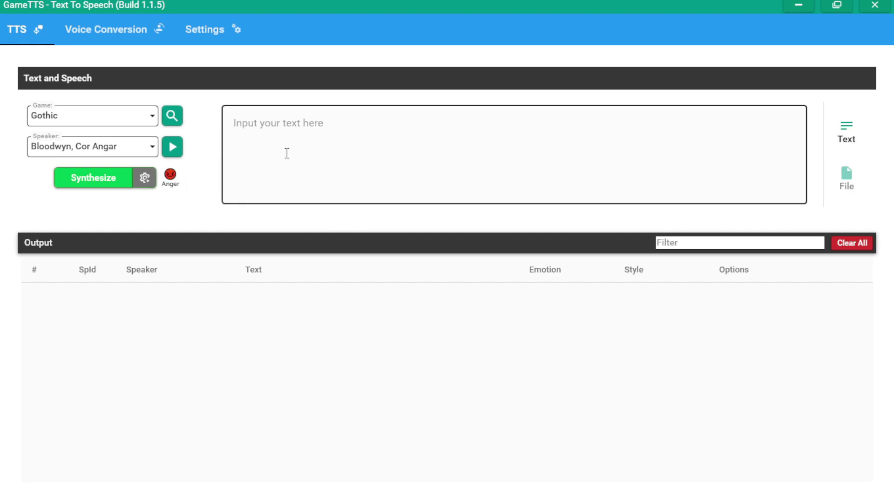
Step: Synthesize the text "Du Mieser Hund, dich hätte ich schon längst getötet!" and play the generated audio
{"action": "left_click", "coordinate": [312, 145]}
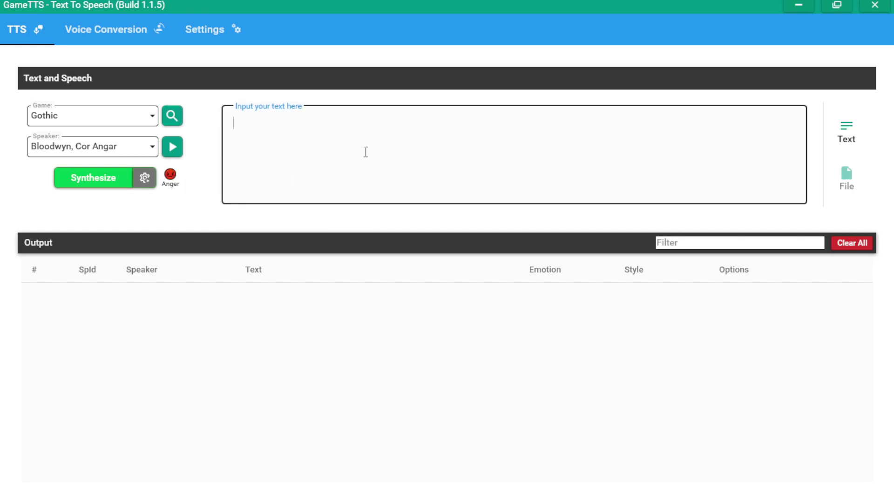
{"action": "type", "text": "Du Mieser Hund, dich hätte ich schon längst getötet!"}
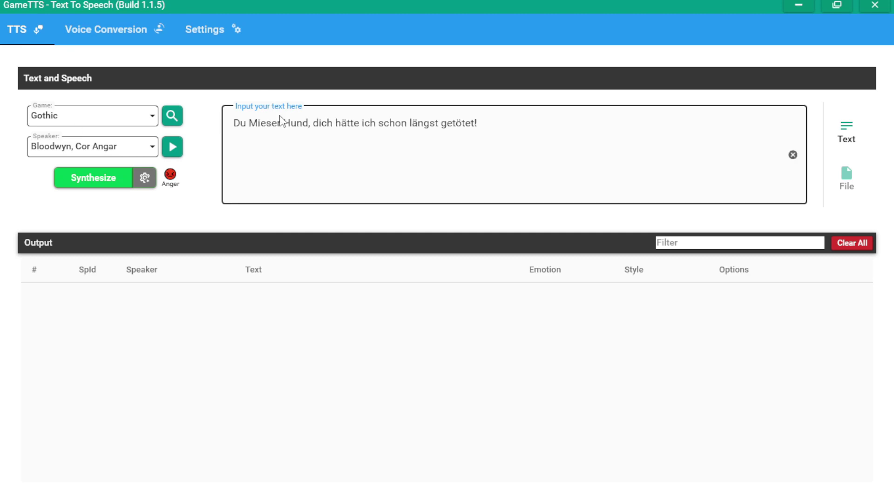
{"action": "left_click", "coordinate": [106, 179]}
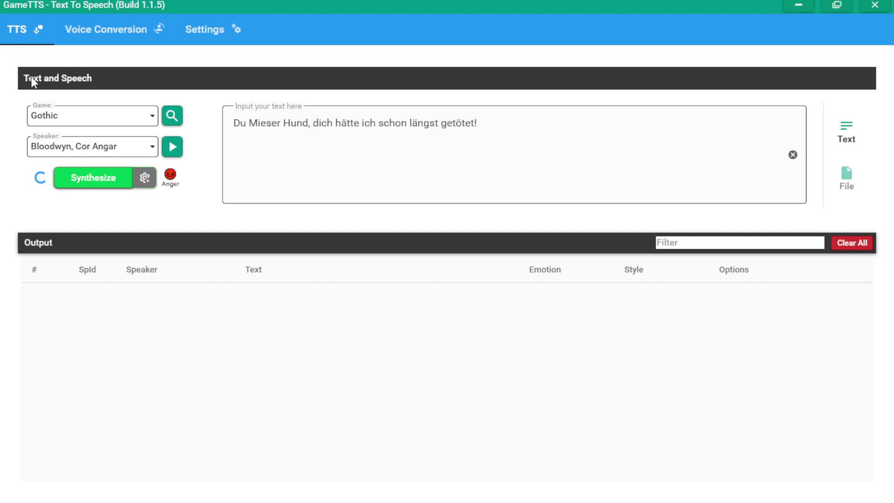
{"action": "left_click", "coordinate": [738, 296]}
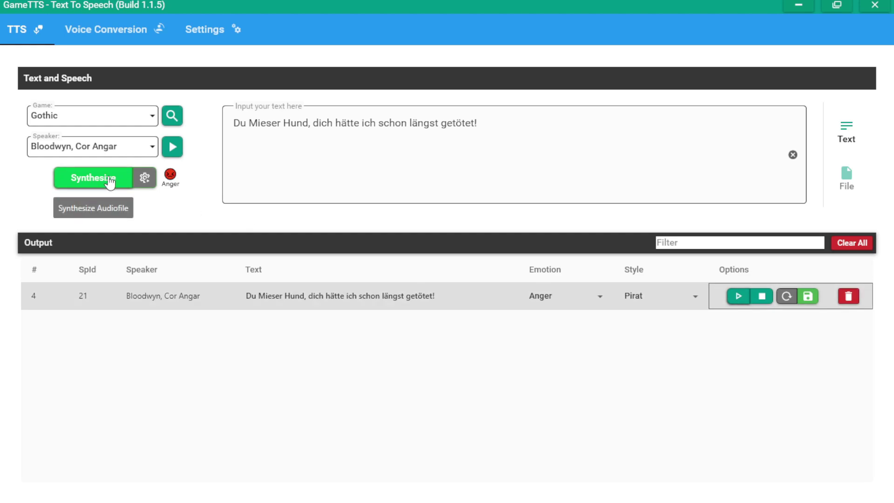
Step: Set the generated entry's emotion to Happy and regenerate its audio
{"action": "left_click", "coordinate": [599, 298]}
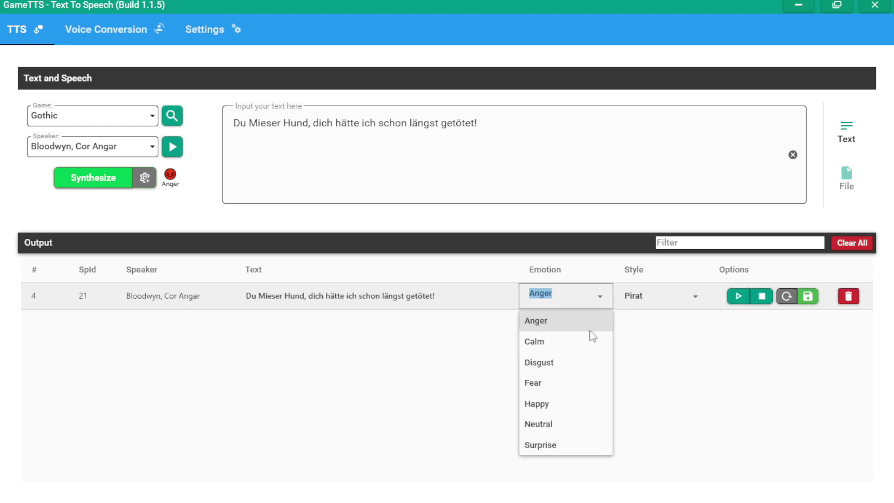
{"action": "left_click", "coordinate": [587, 404]}
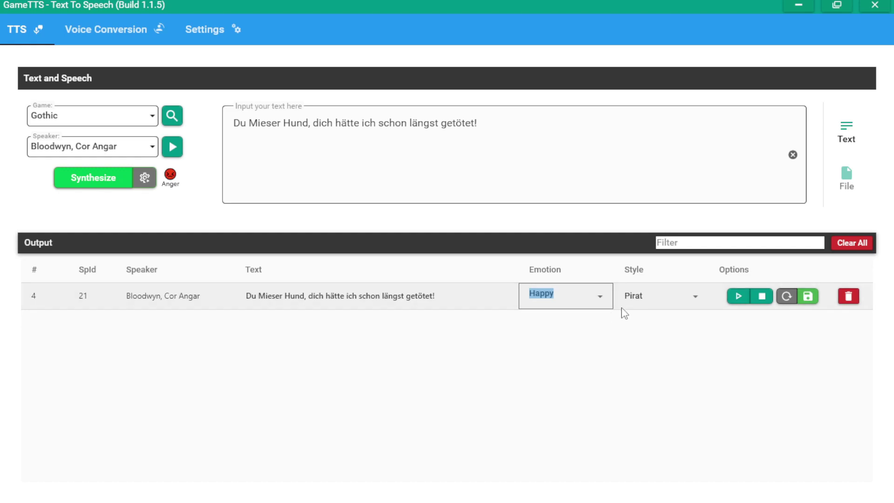
{"action": "left_click", "coordinate": [786, 297]}
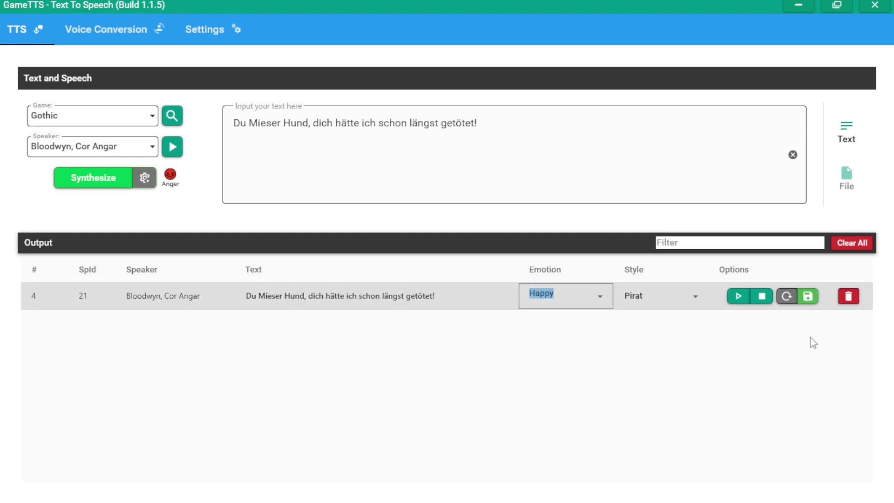
{"action": "left_click", "coordinate": [99, 178]}
Step: Review the speech styles offered for the output entry and keep Pirat selected
{"action": "left_click", "coordinate": [670, 303]}
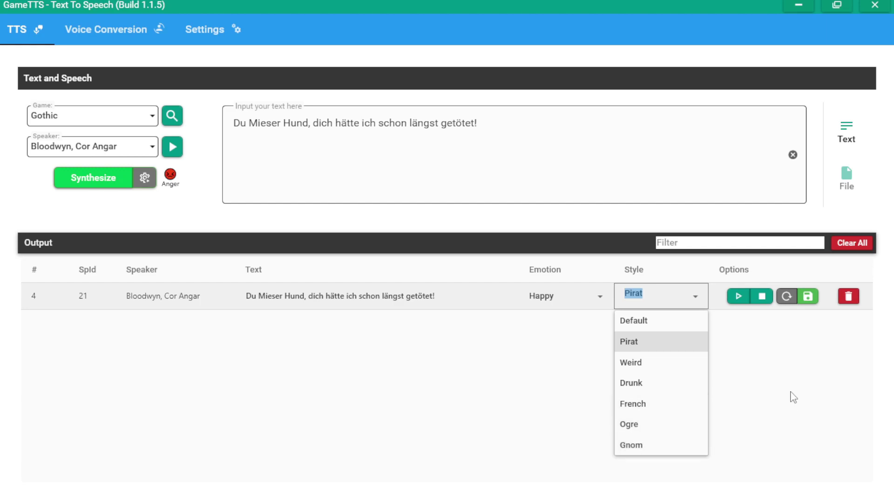
{"action": "left_click", "coordinate": [641, 349]}
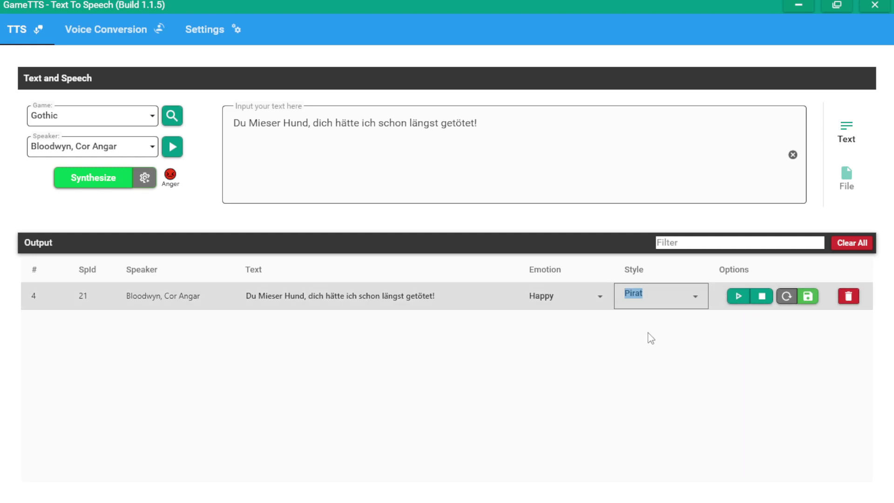
Step: Save the extra voice settings with the French speech style, synthesize the line again and play the new audio
{"action": "left_click", "coordinate": [145, 178]}
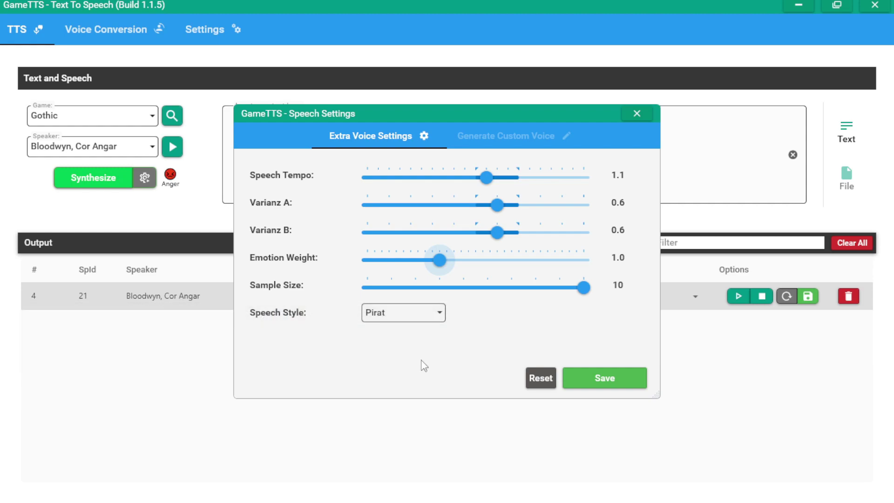
{"action": "mouse_move", "coordinate": [288, 289]}
{"action": "left_click", "coordinate": [410, 313]}
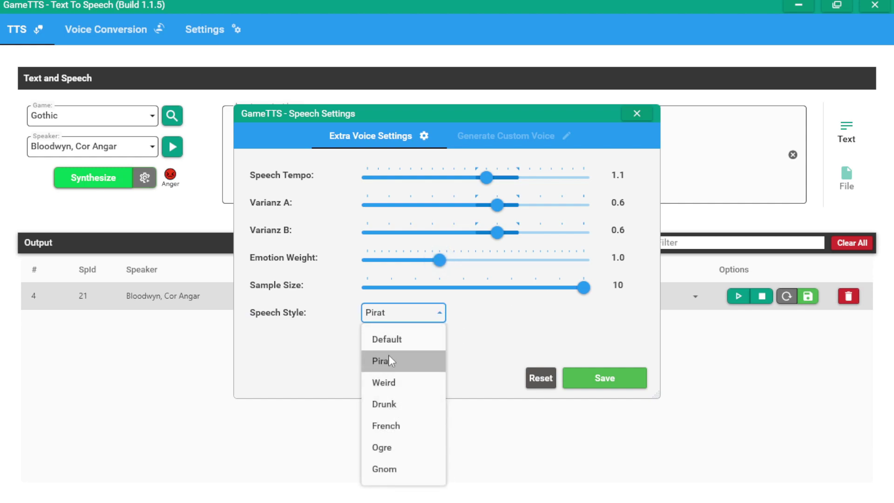
{"action": "left_click", "coordinate": [405, 426]}
{"action": "left_click", "coordinate": [573, 386]}
{"action": "left_click", "coordinate": [739, 297]}
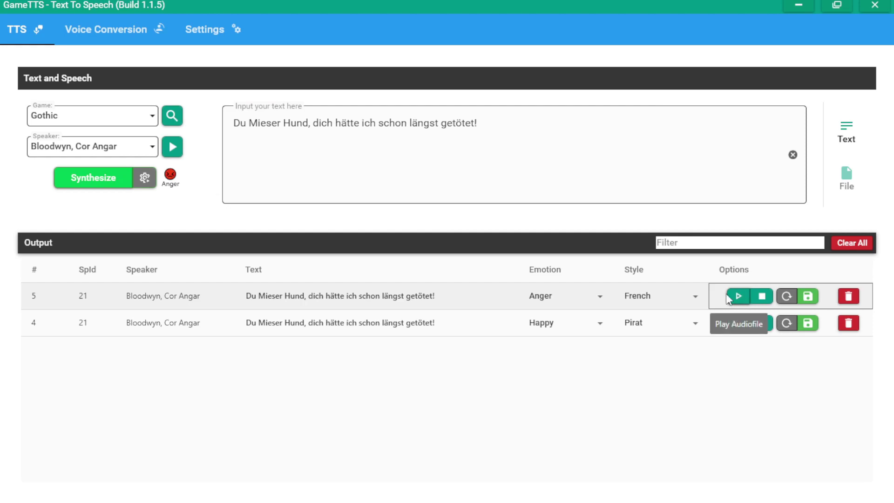
Step: Set the French-style entry's emotion to Happy, regenerate its audio and play it
{"action": "left_click", "coordinate": [594, 296]}
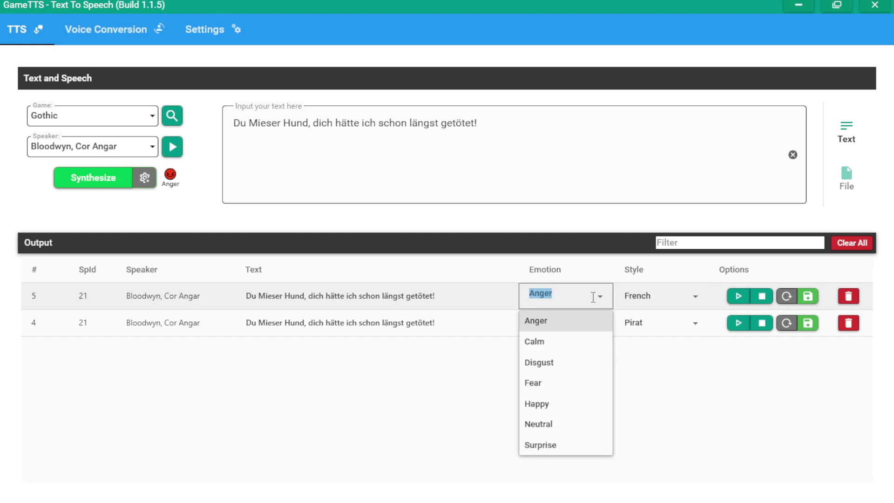
{"action": "left_click", "coordinate": [564, 404]}
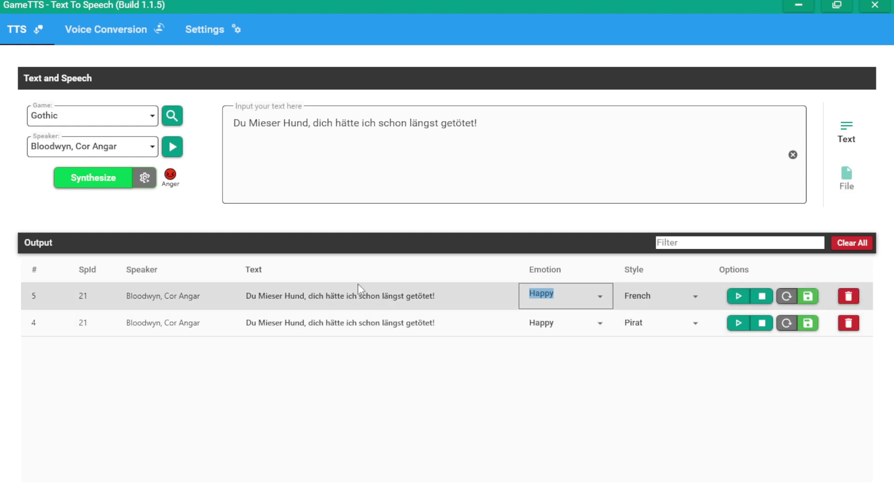
{"action": "left_click", "coordinate": [788, 297]}
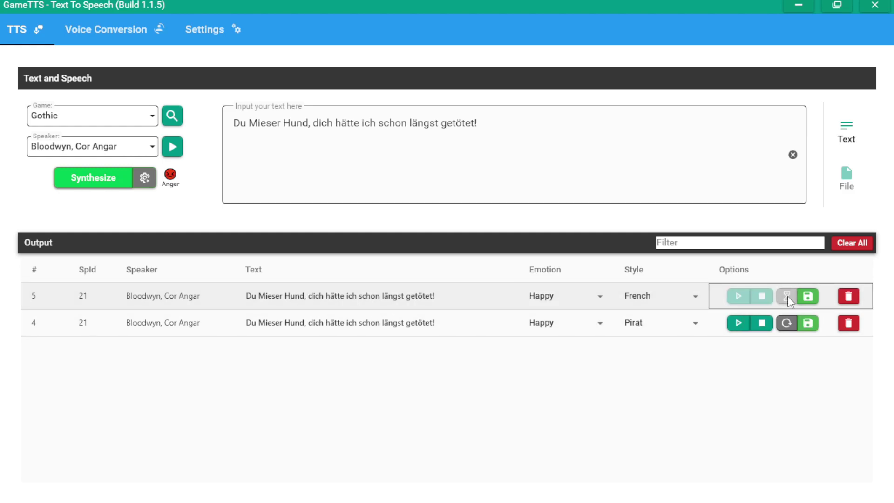
{"action": "left_click", "coordinate": [738, 296]}
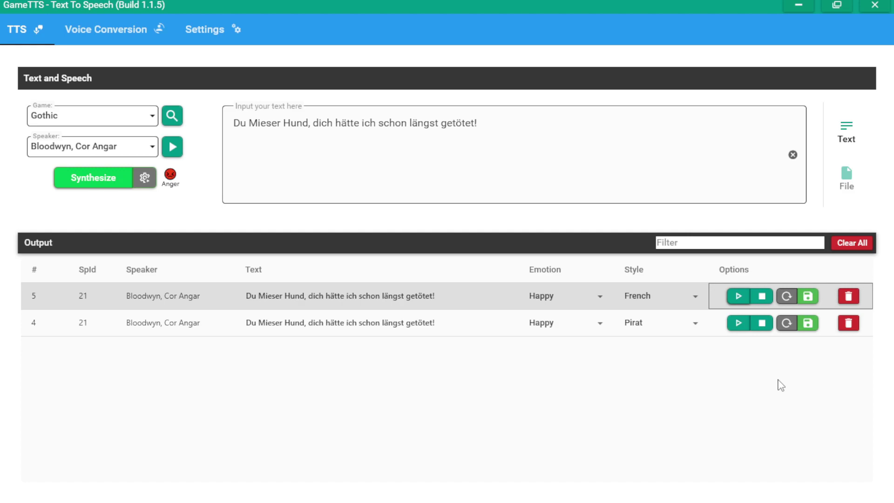
Step: Open the save options of the Pirat-style output entry, inspect the output folder with its audio file and close the folder window
{"action": "left_click", "coordinate": [809, 334]}
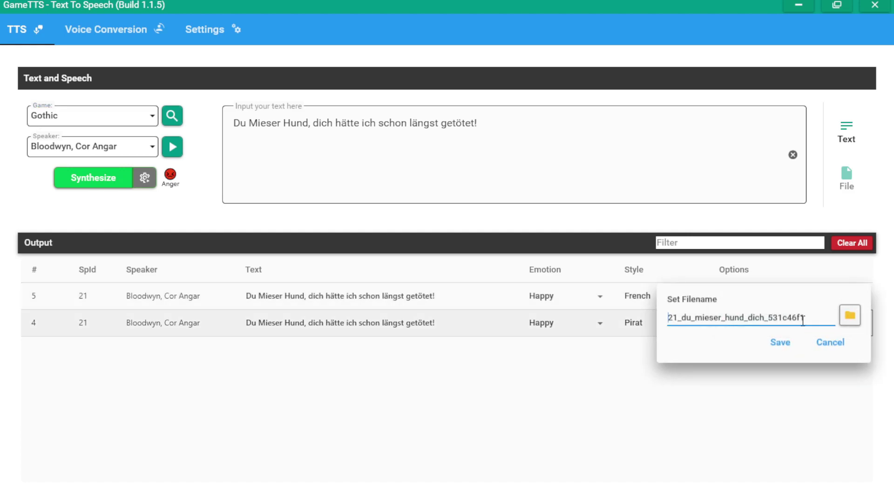
{"action": "left_click", "coordinate": [851, 324]}
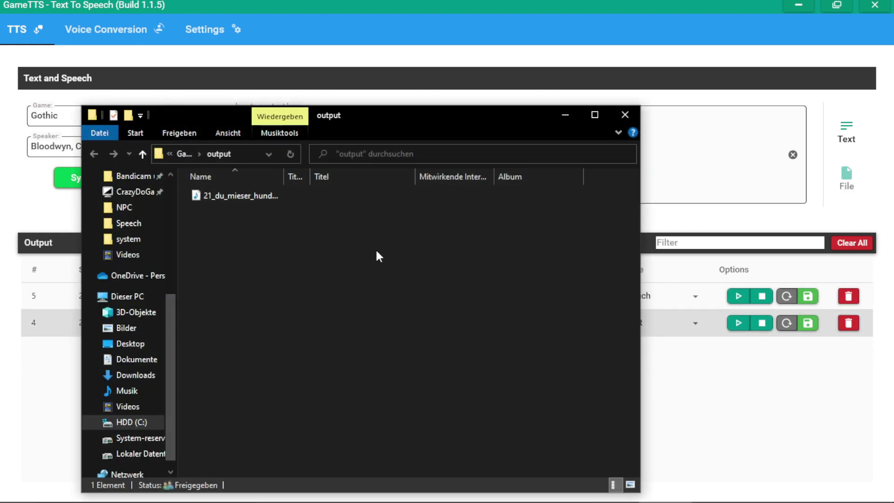
{"action": "left_click", "coordinate": [625, 115]}
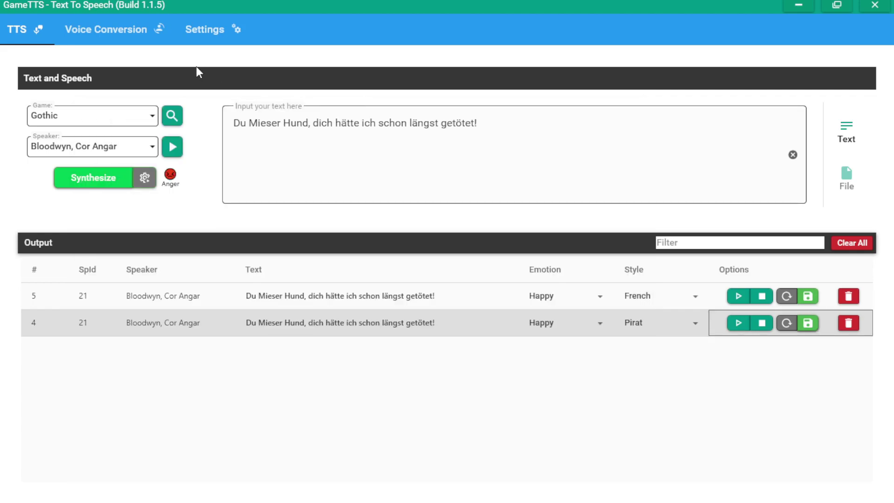
Step: Open the settings, inspect the output folder in the save path and dismiss its folder chooser without picking another folder
{"action": "left_click", "coordinate": [235, 37]}
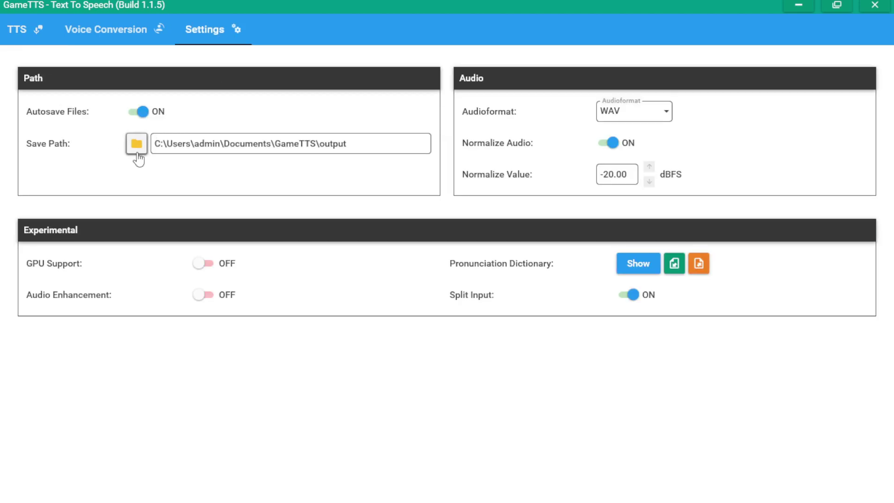
{"action": "left_click_drag", "start_coordinate": [375, 143], "coordinate": [321, 160]}
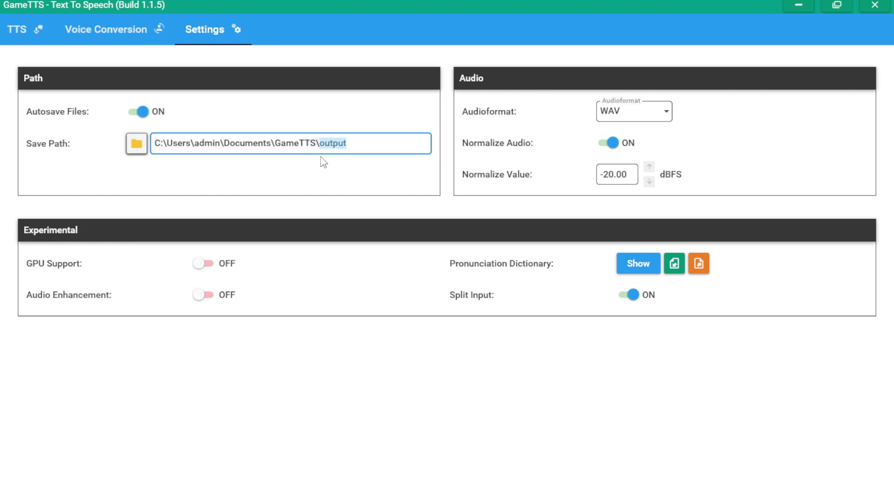
{"action": "left_click", "coordinate": [137, 150]}
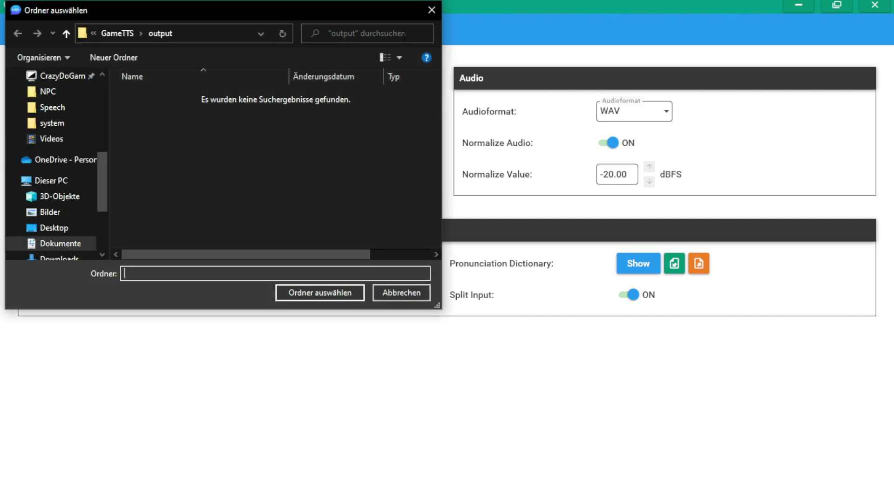
{"action": "left_click", "coordinate": [438, 8]}
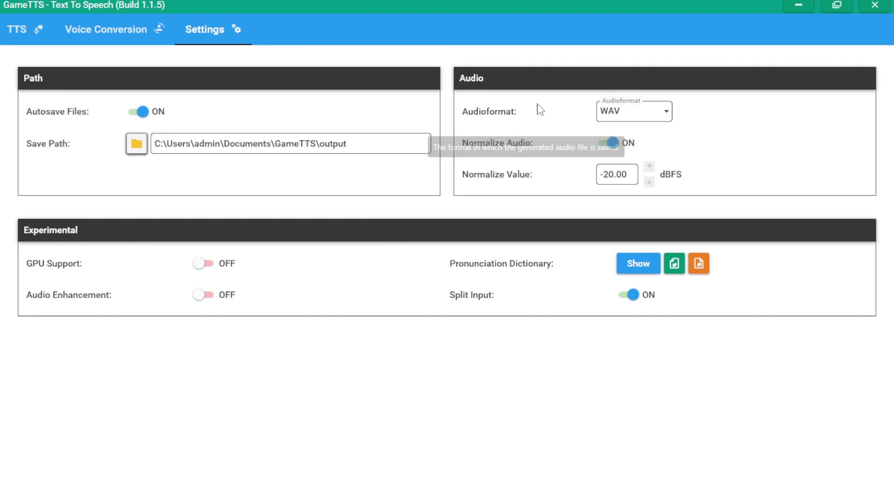
Step: Review the available audio formats while keeping WAV, and switch Normalize Audio off and back on
{"action": "left_click", "coordinate": [618, 116]}
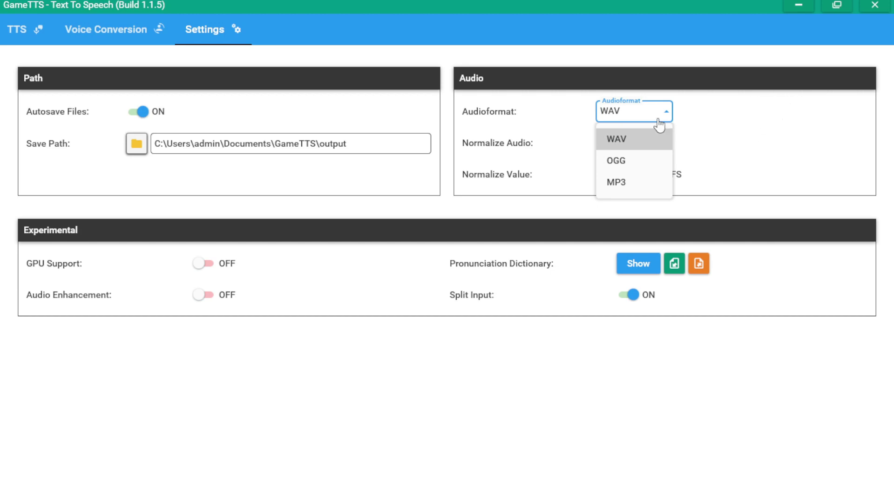
{"action": "left_click", "coordinate": [859, 115]}
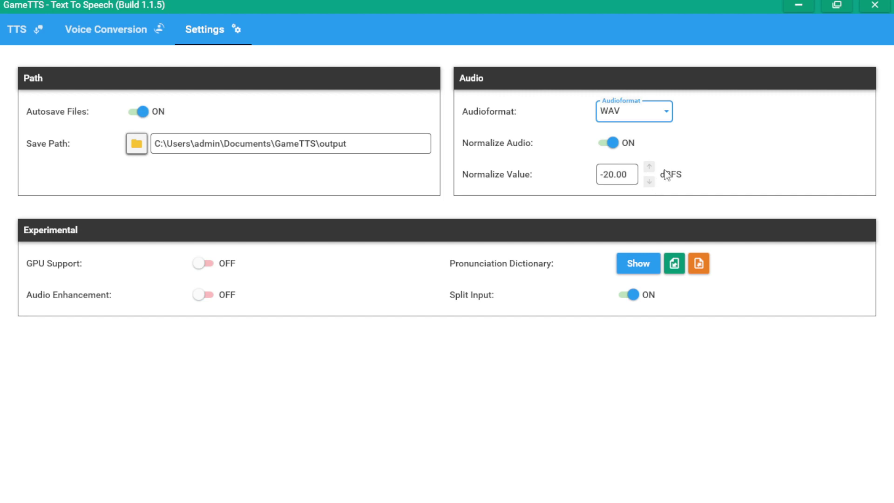
{"action": "left_click", "coordinate": [610, 144]}
{"action": "left_click", "coordinate": [610, 142]}
{"action": "left_click", "coordinate": [610, 142]}
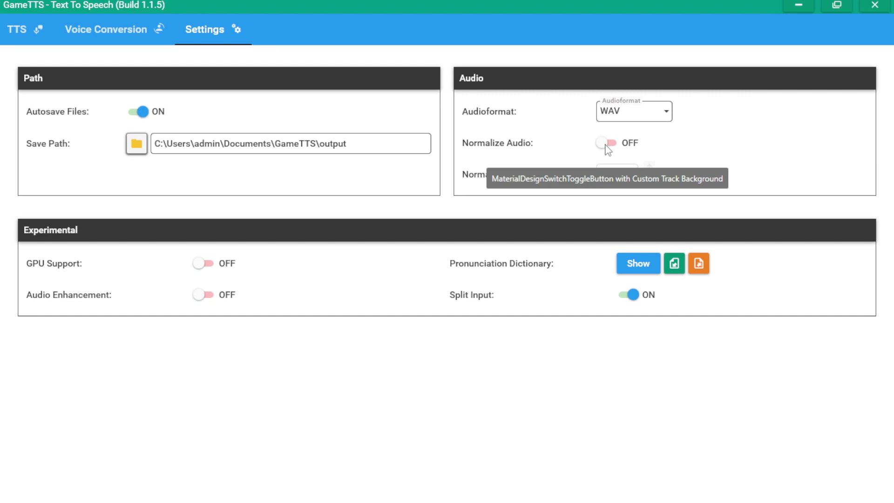
{"action": "left_click", "coordinate": [606, 144]}
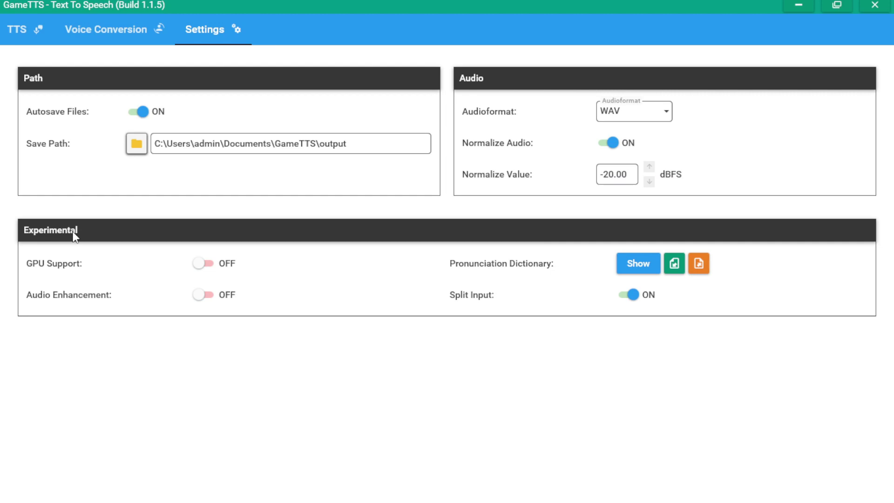
Step: Switch on the experimental GPU support to start installing its PyTorch dependencies
{"action": "mouse_move", "coordinate": [77, 277]}
{"action": "left_click", "coordinate": [204, 263]}
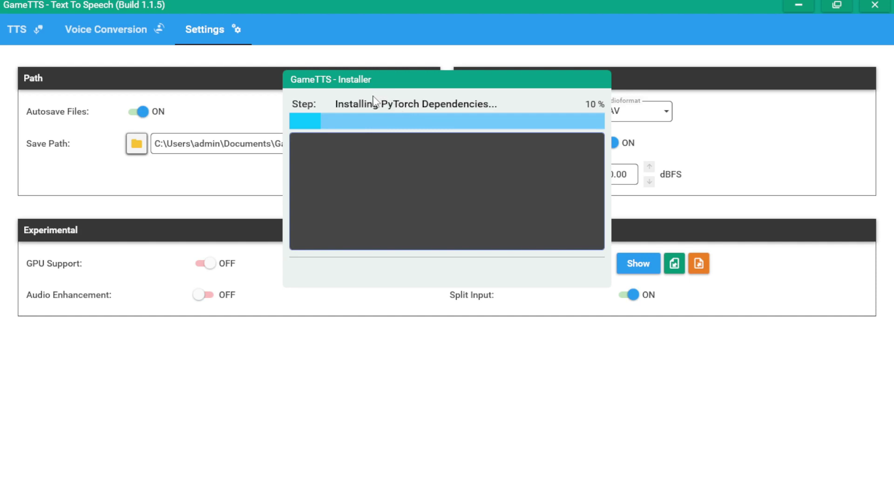